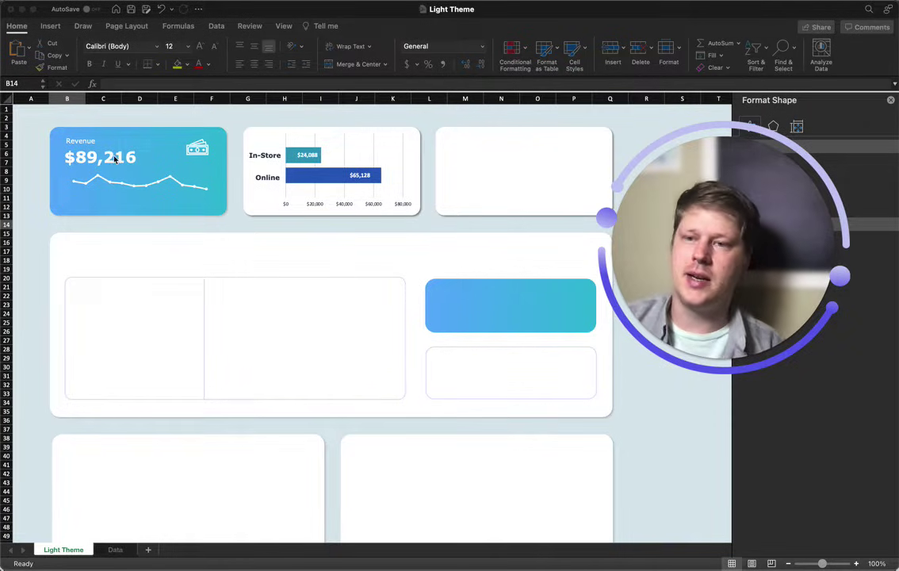
Step: Select the existing revenue value box to inspect its link, then deselect it
click(114, 159)
click(114, 158)
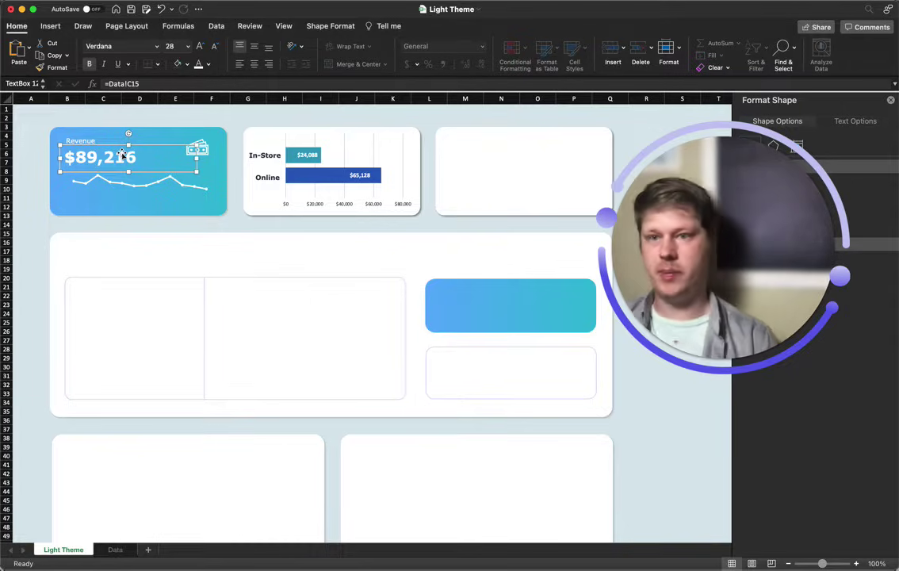
click(35, 215)
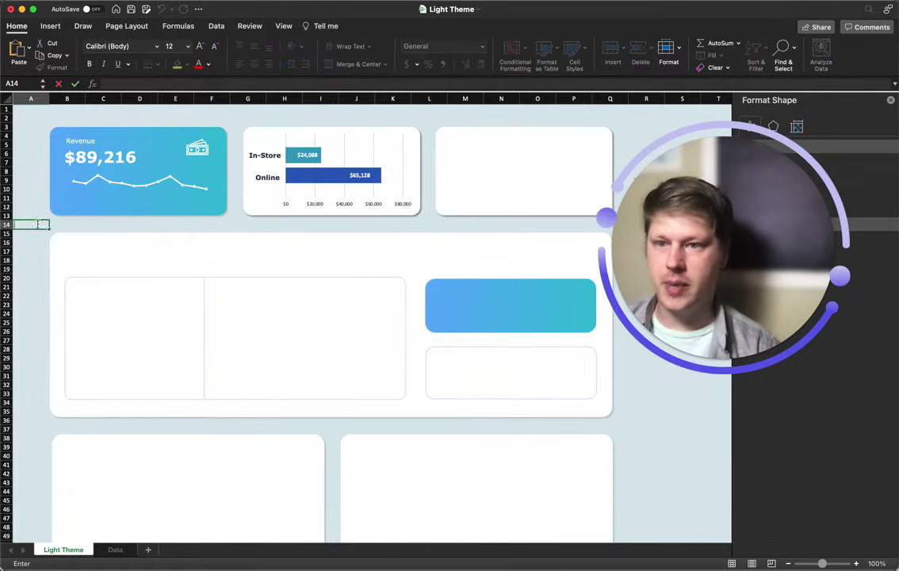
Step: Enter test text in cells A14 and B14, then clear A14:B15
click(26, 208)
click(31, 221)
text(asdgsdfdfs)
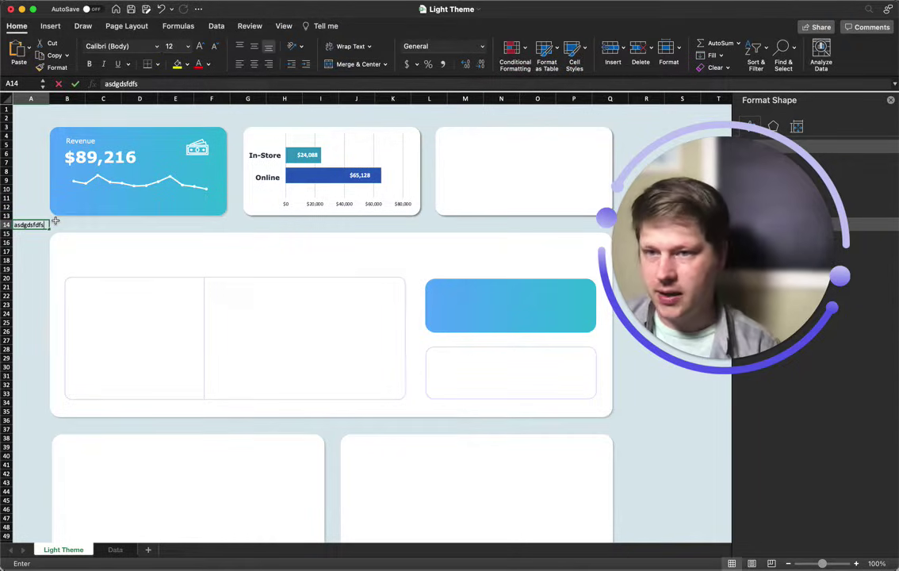
key(Return)
click(45, 222)
click(60, 224)
text(adgeg)
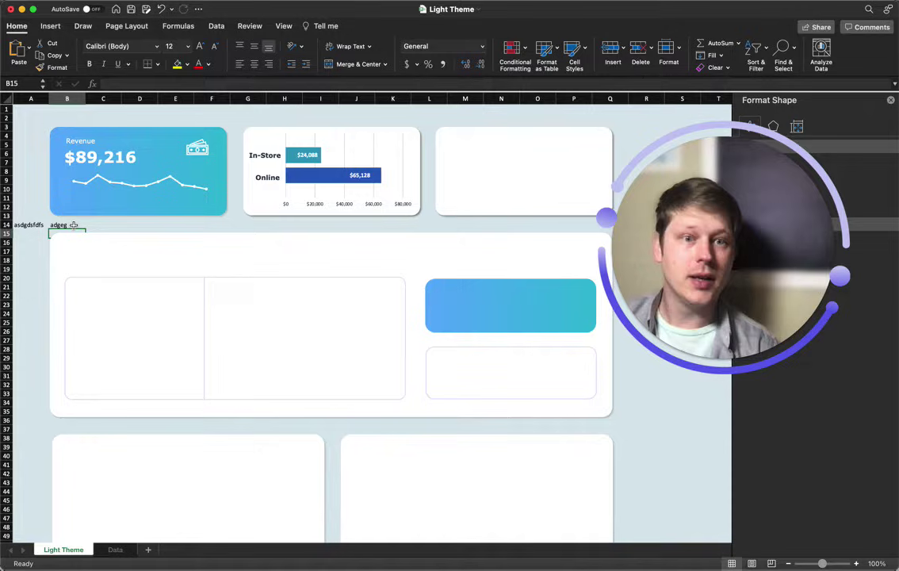
drag(37, 224, 62, 228)
key(Delete)
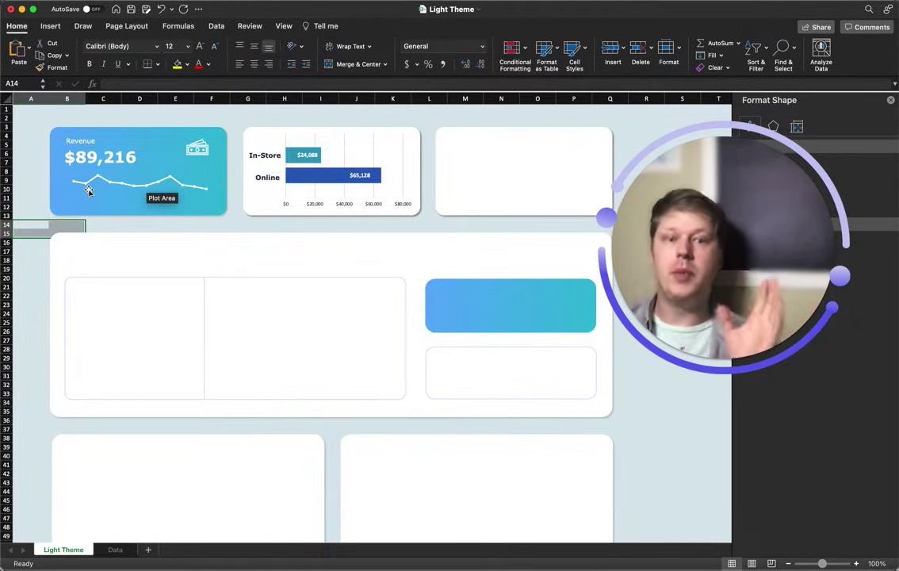
Step: Re-select the existing revenue value box to check it, then deselect
click(361, 225)
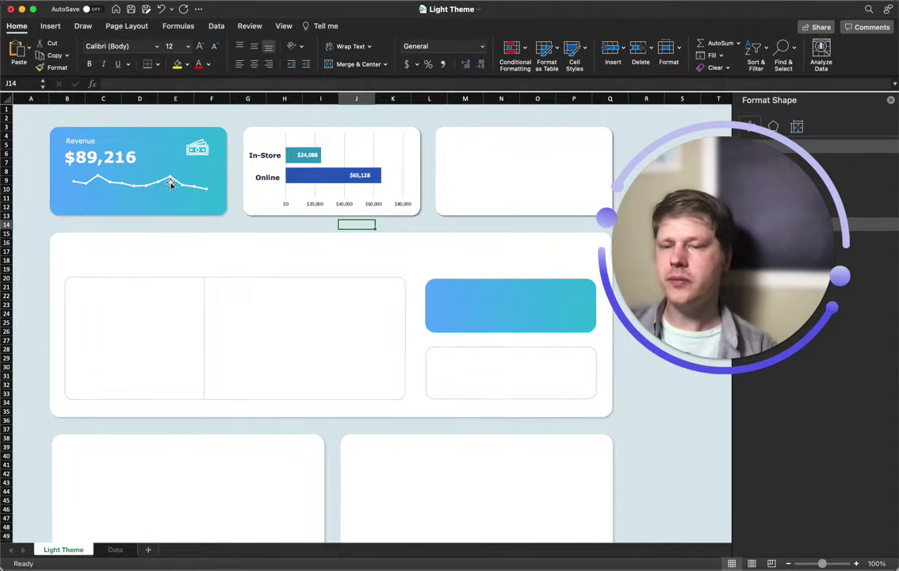
click(124, 161)
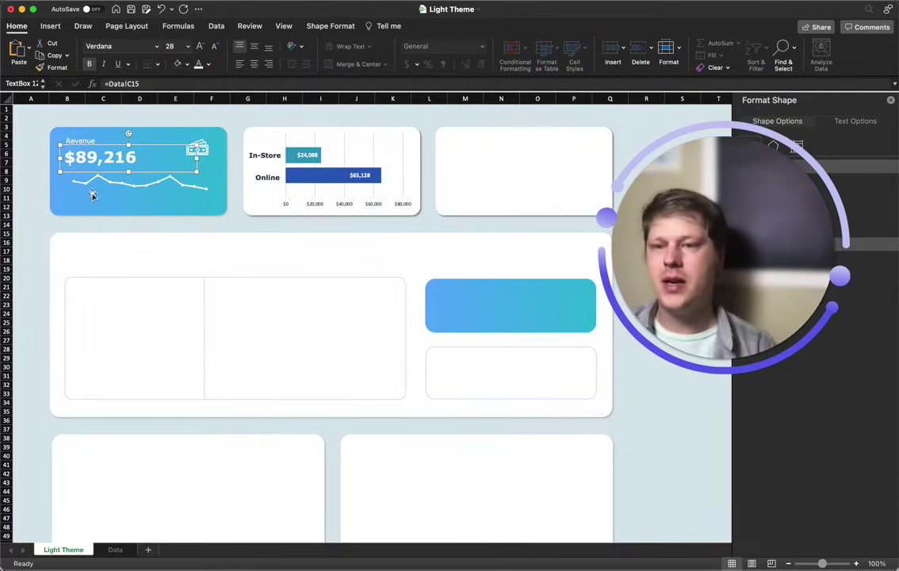
click(46, 197)
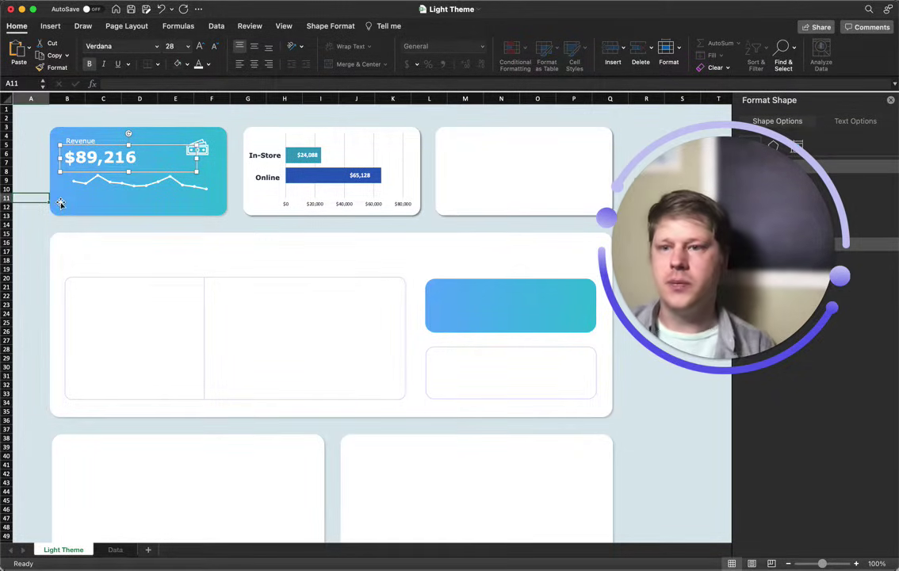
Step: Draw a new text box below the Revenue card
click(50, 26)
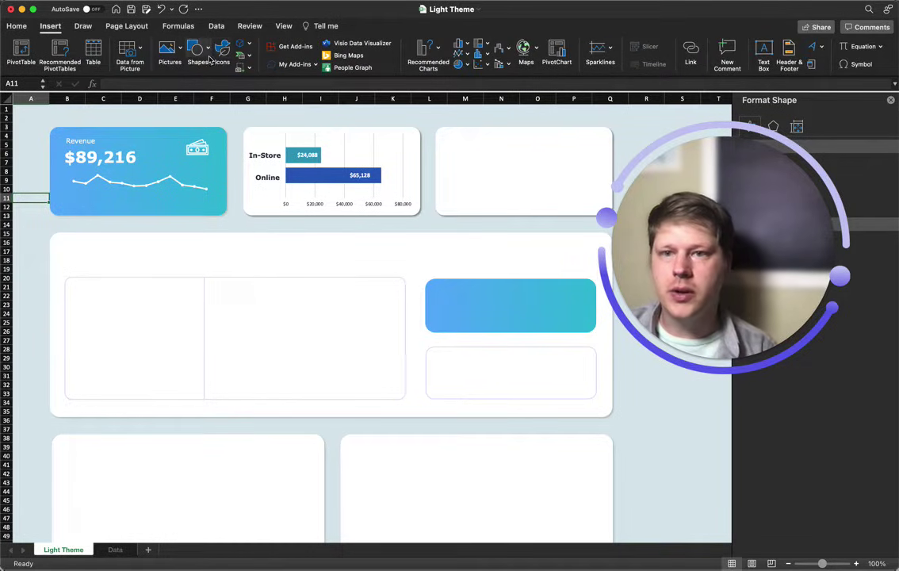
click(208, 52)
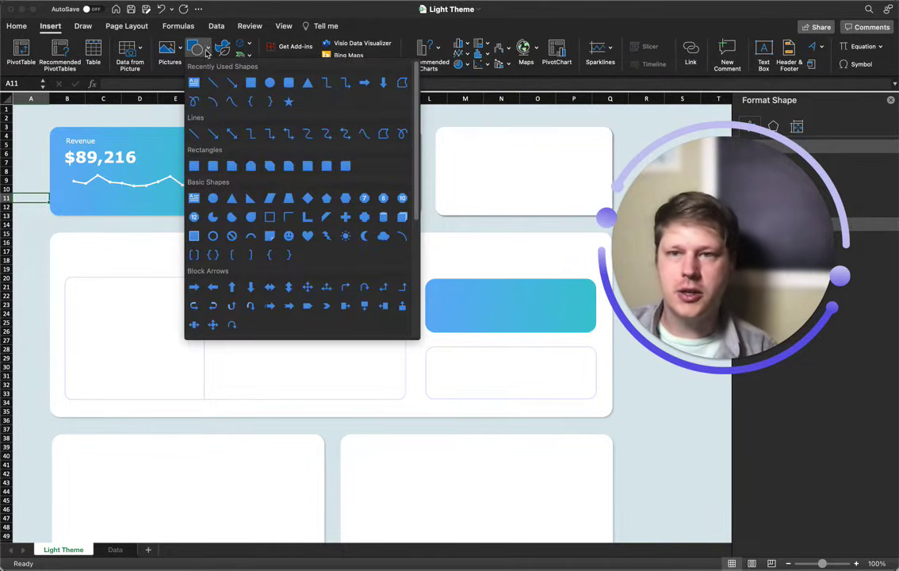
click(193, 83)
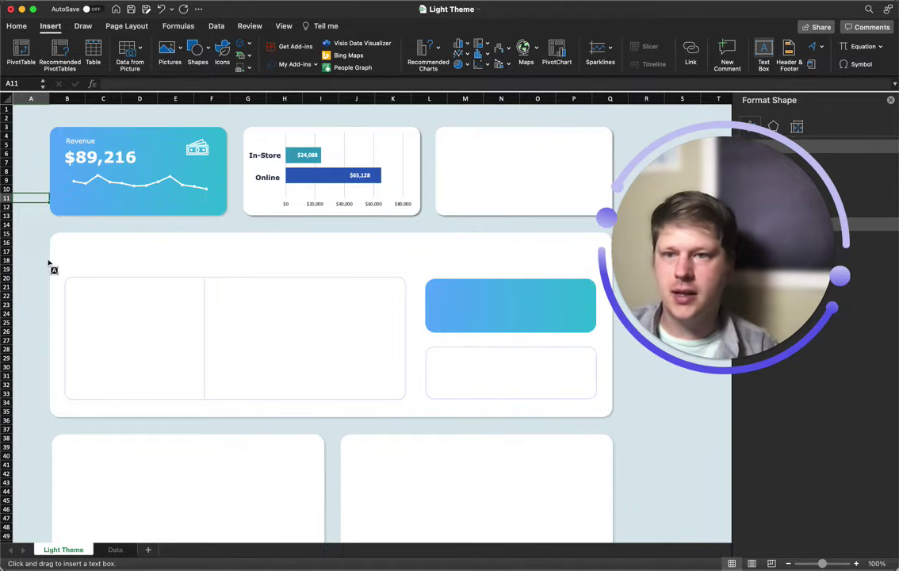
drag(56, 206, 182, 258)
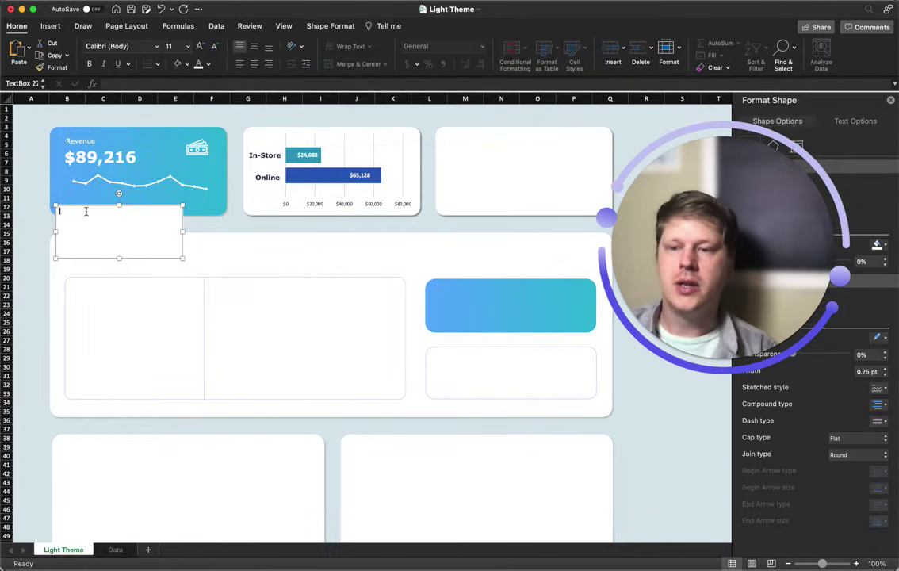
Step: Set the text box to No fill and No line and move it onto the Revenue card
drag(793, 203, 728, 190)
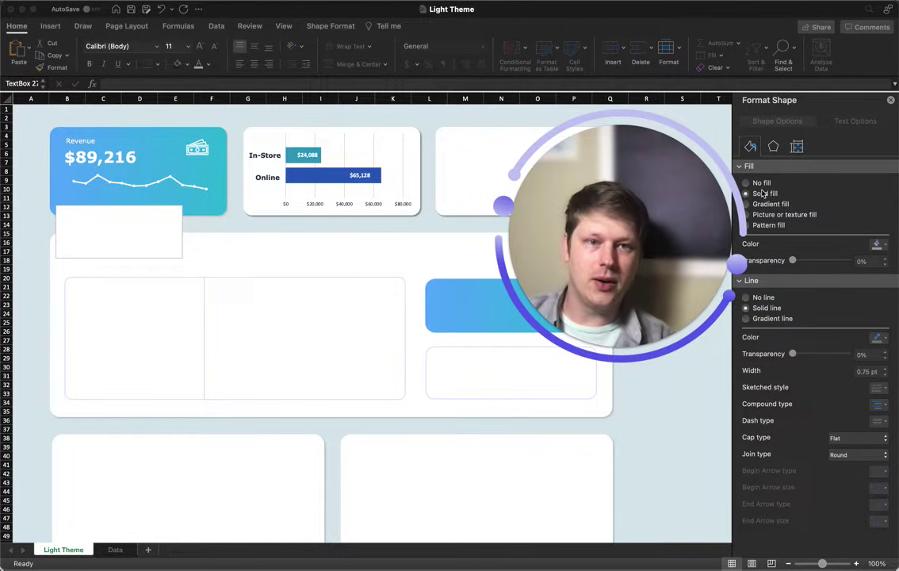
click(757, 183)
click(757, 260)
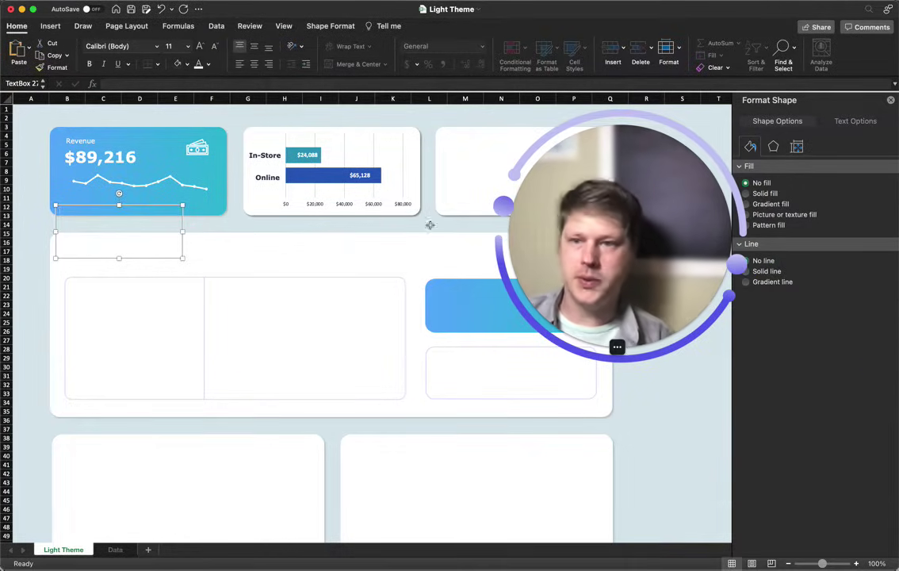
click(165, 207)
drag(162, 207, 198, 191)
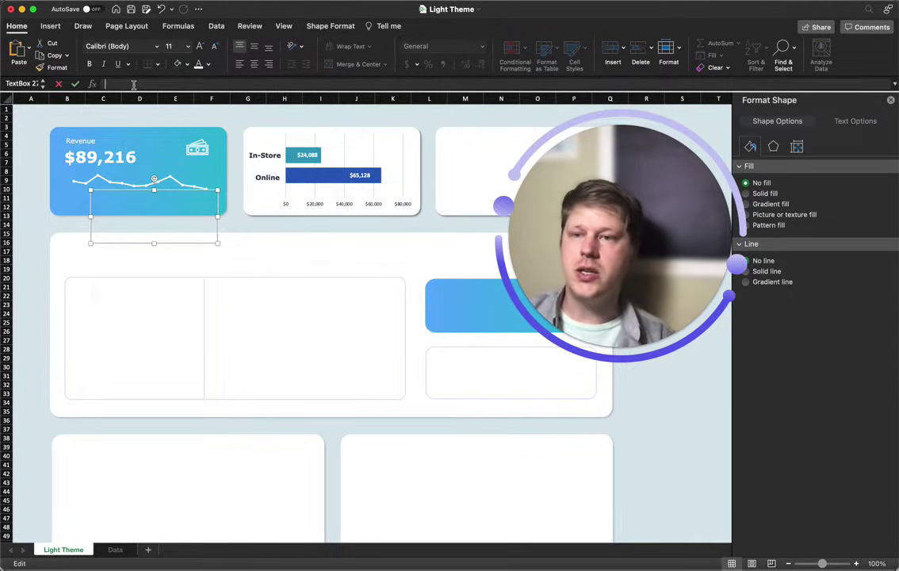
Step: Link the text box to =Data!C15 so it displays December revenue of $89,216
click(99, 84)
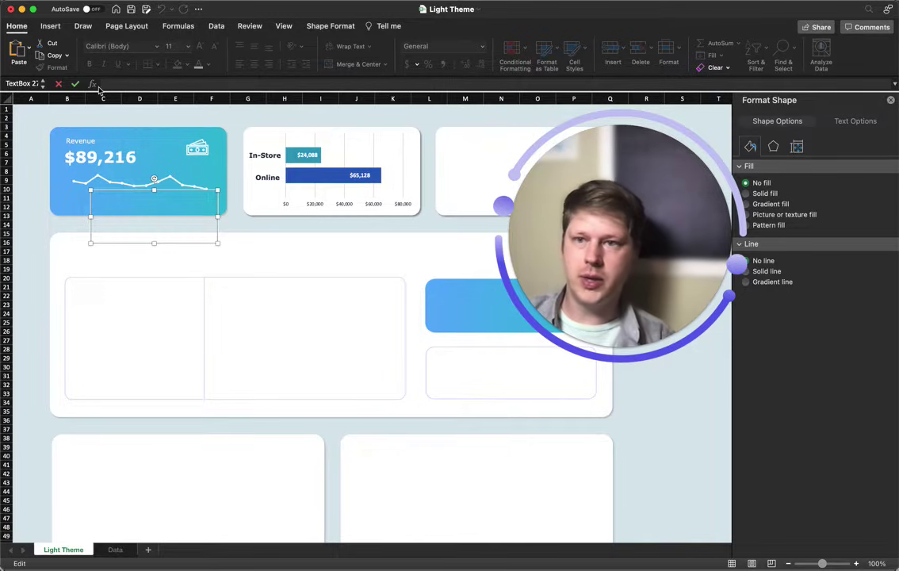
text(=)
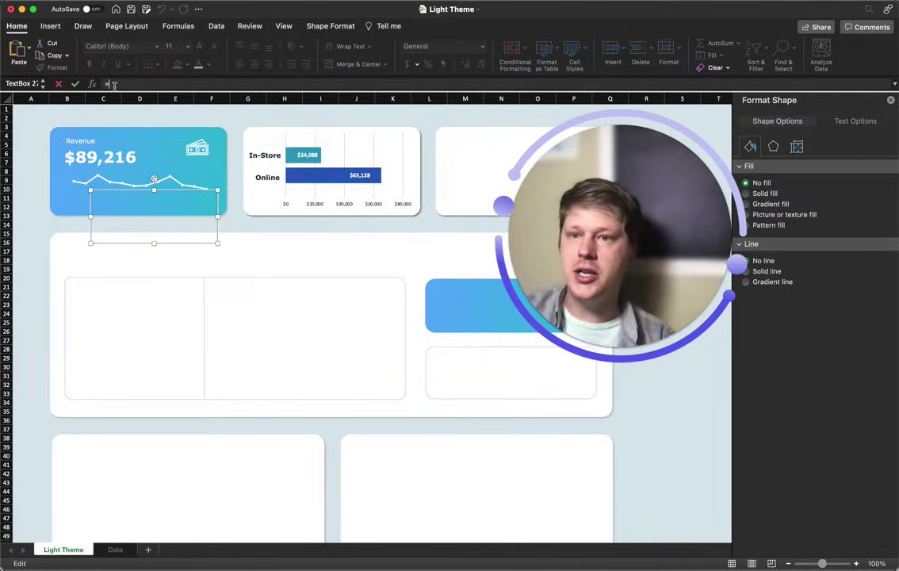
click(115, 550)
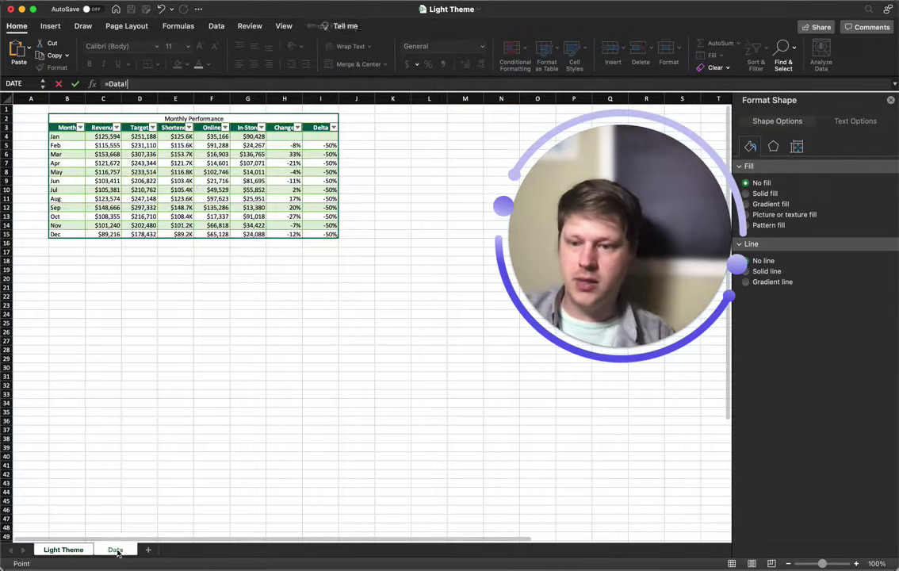
click(111, 234)
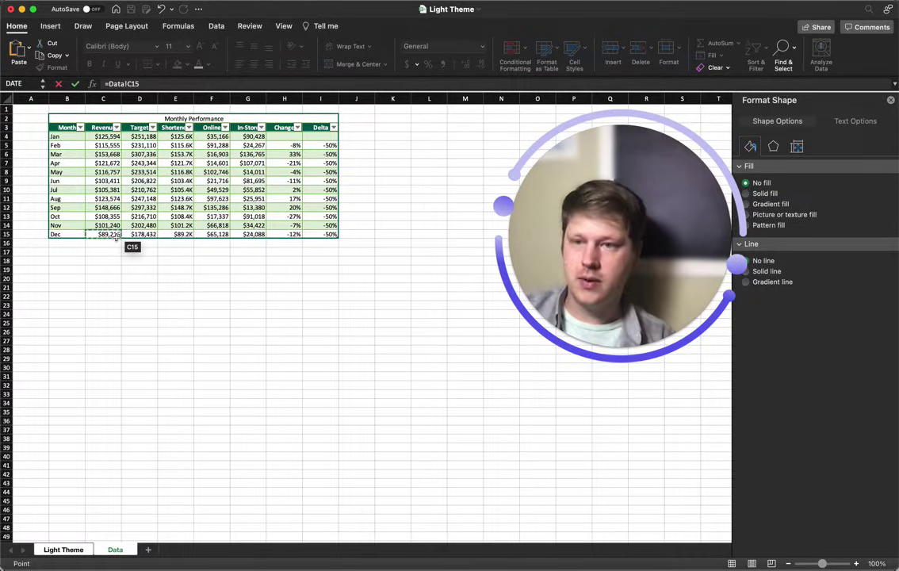
key(Return)
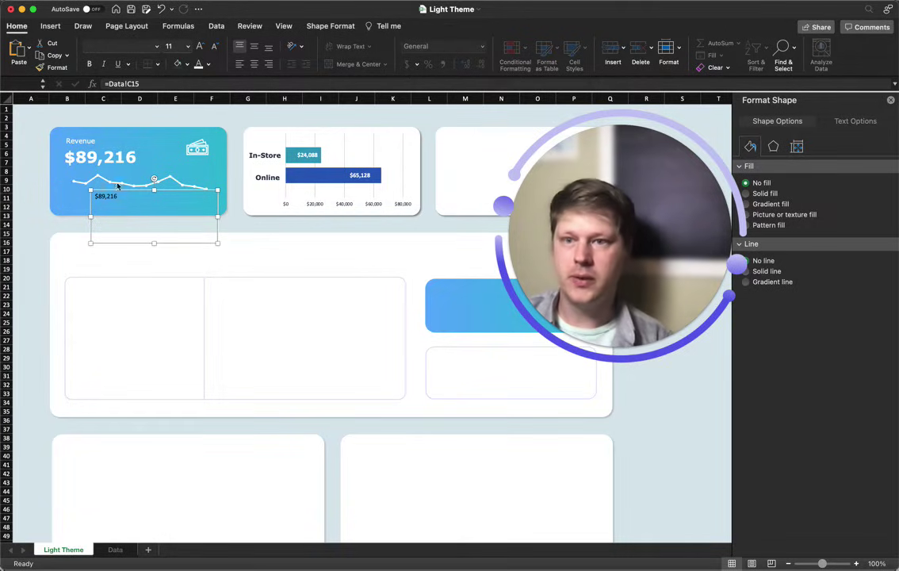
Step: Make the $89,216 value 32 pt bold and place it under the sparkline
click(201, 47)
click(201, 48)
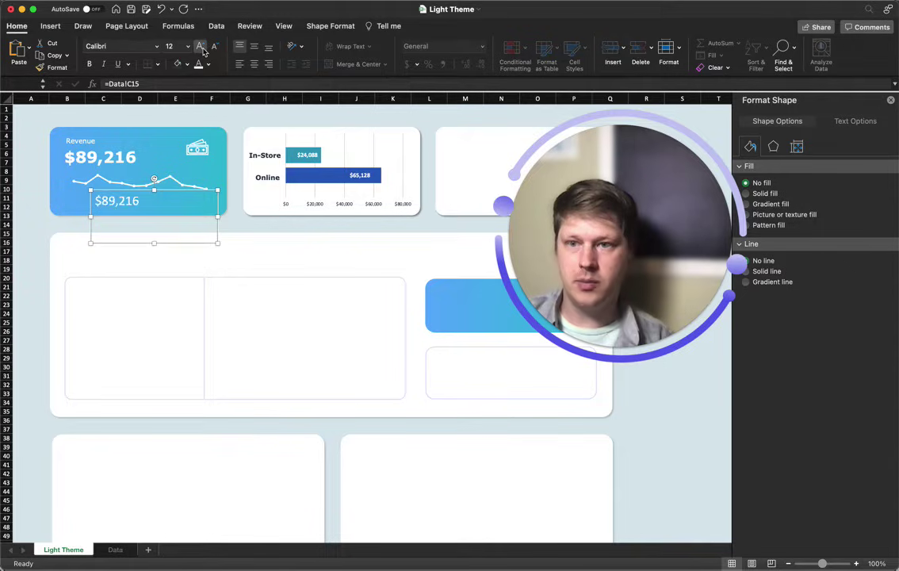
click(89, 63)
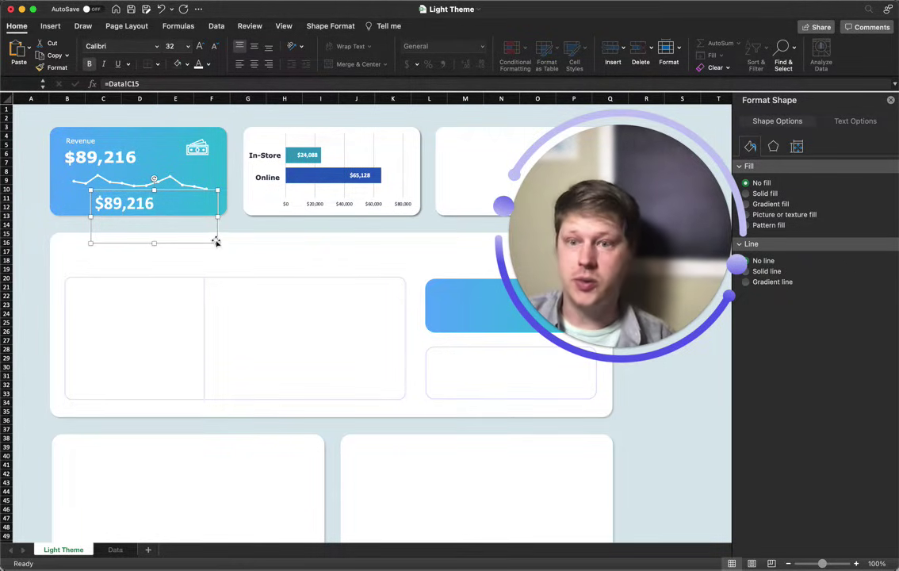
drag(217, 243, 171, 224)
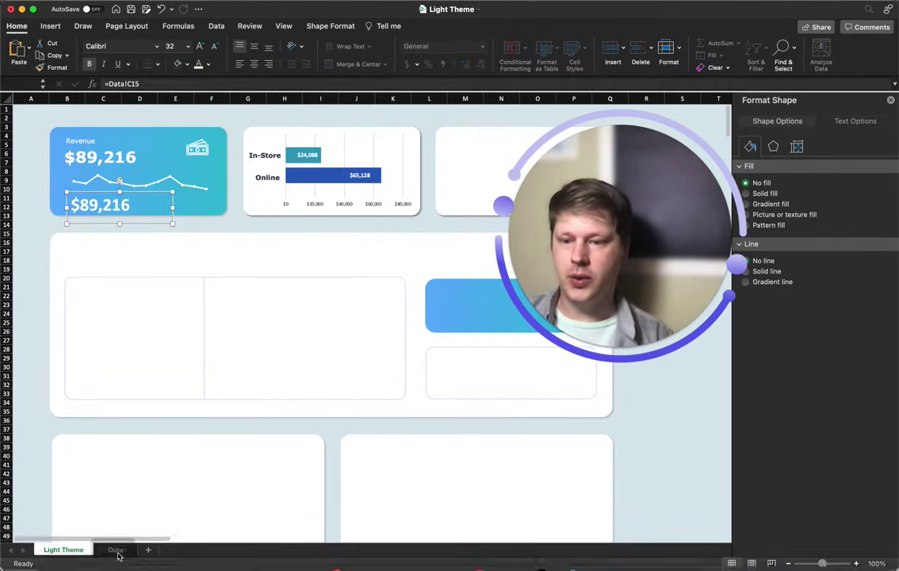
Step: Enter 100000 as December revenue in Data!C15, then return to the Light Theme sheet
key(ctrl+Page_Down)
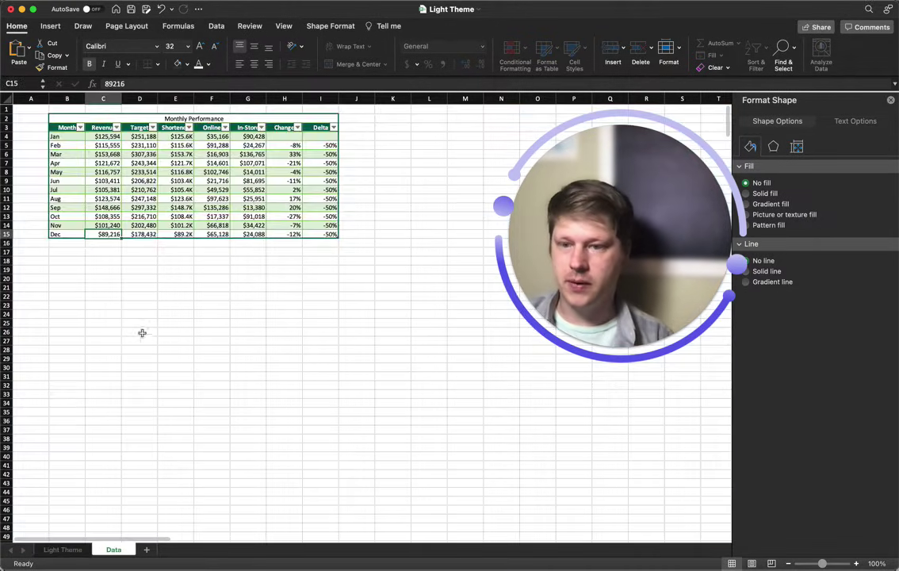
click(88, 235)
text(100000)
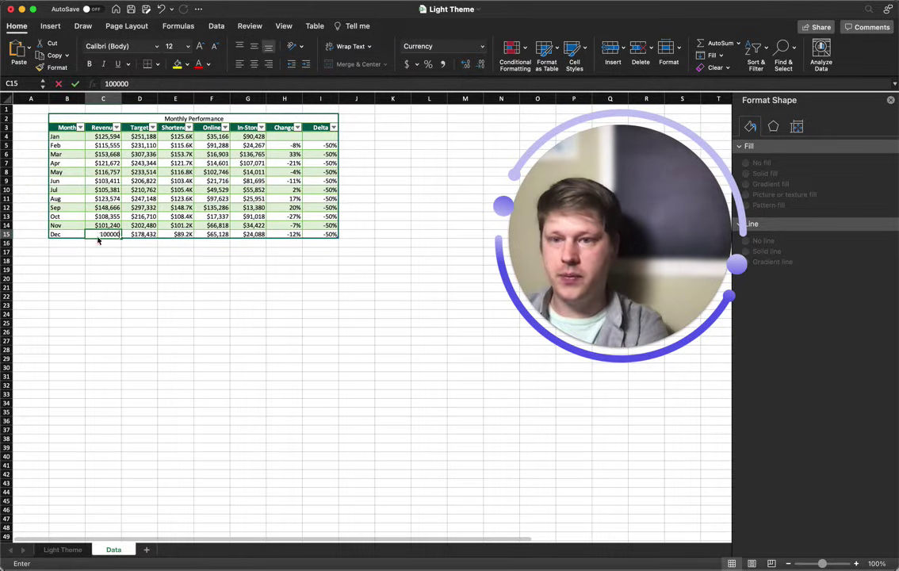
key(Return)
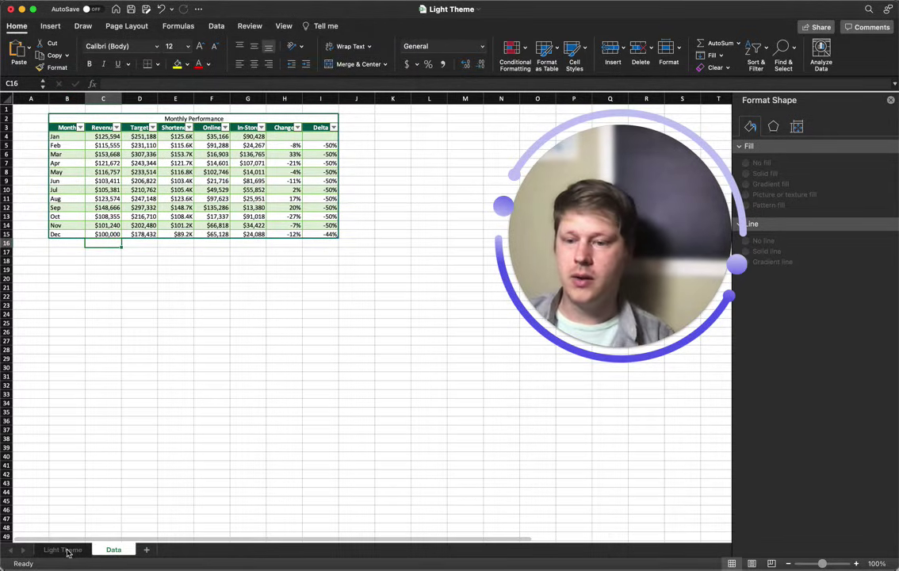
key(ctrl+Page_Up)
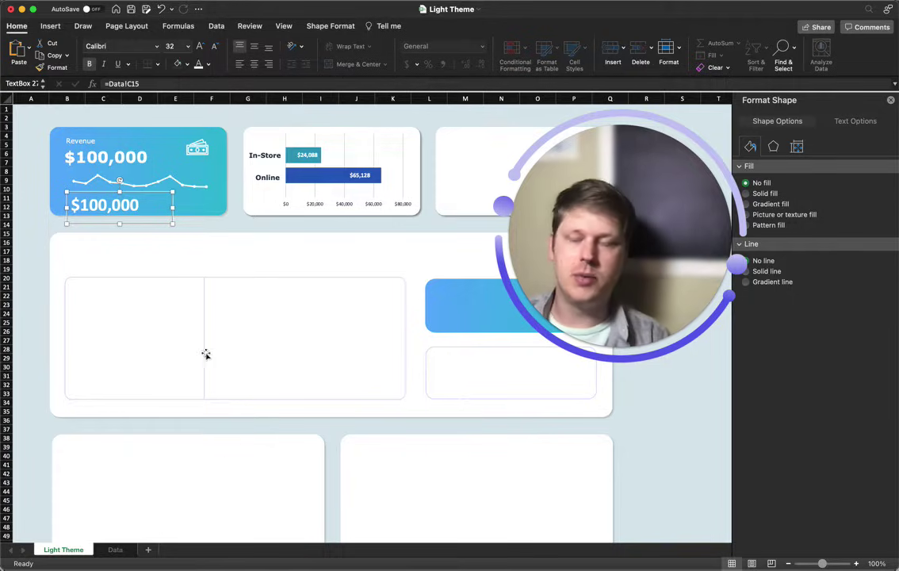
Step: Narrow then rewiden the large $100,000 headline box across the card, then select the lower box
click(91, 148)
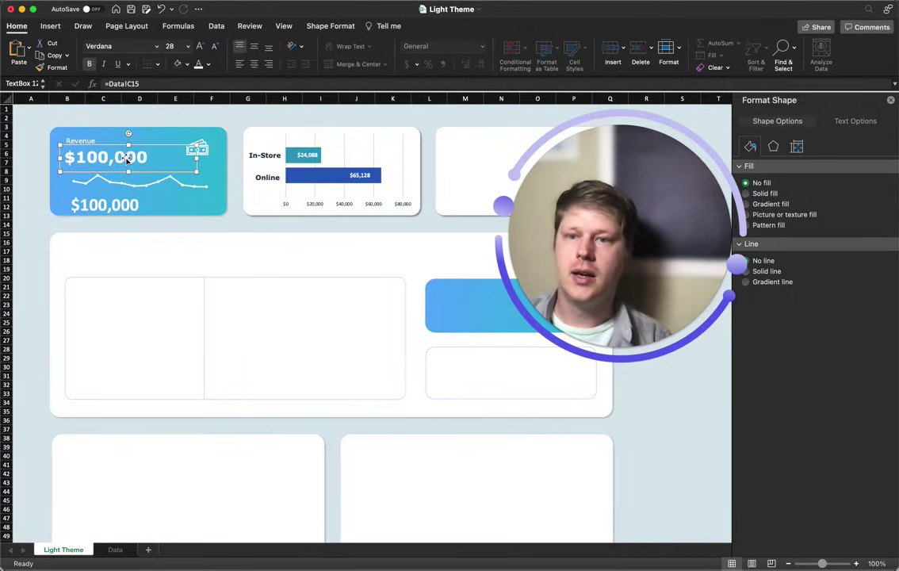
drag(198, 160, 194, 162)
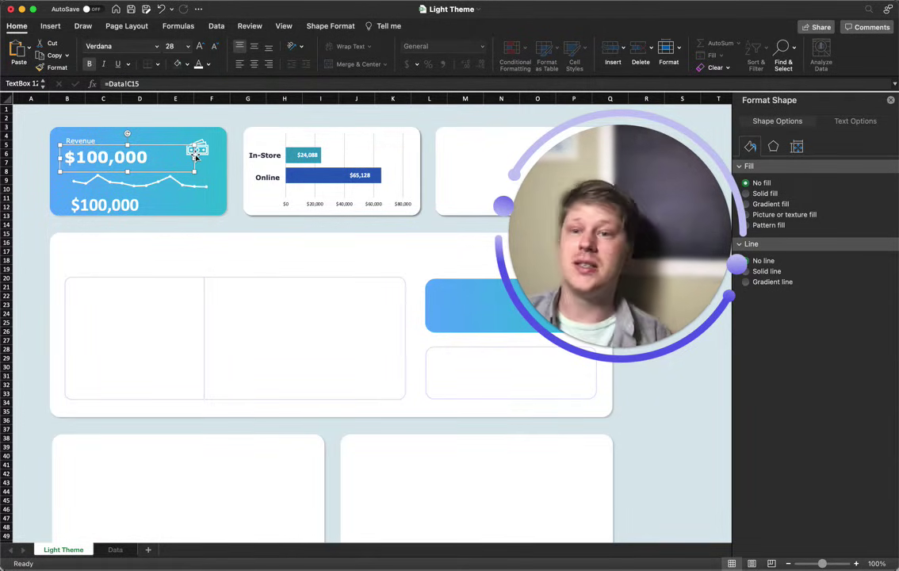
drag(194, 158, 159, 160)
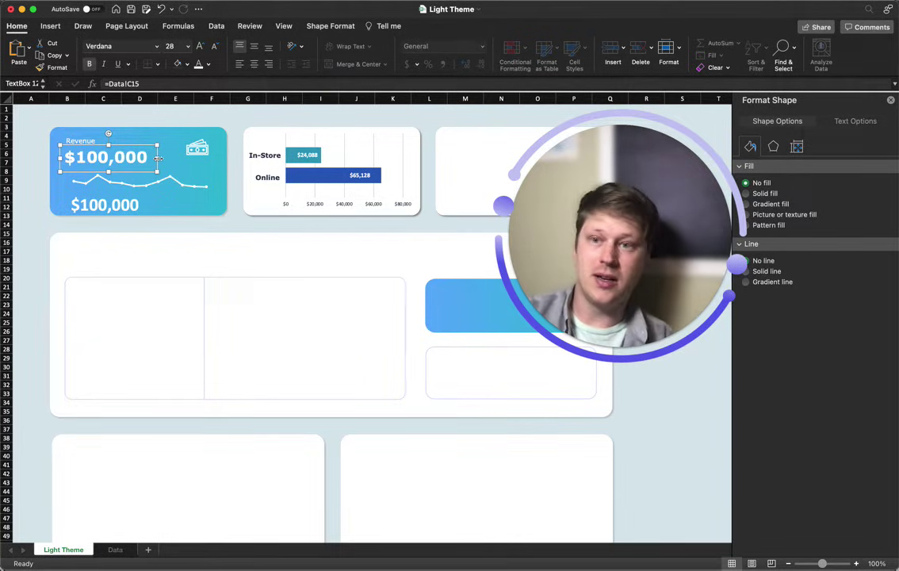
drag(159, 160, 188, 161)
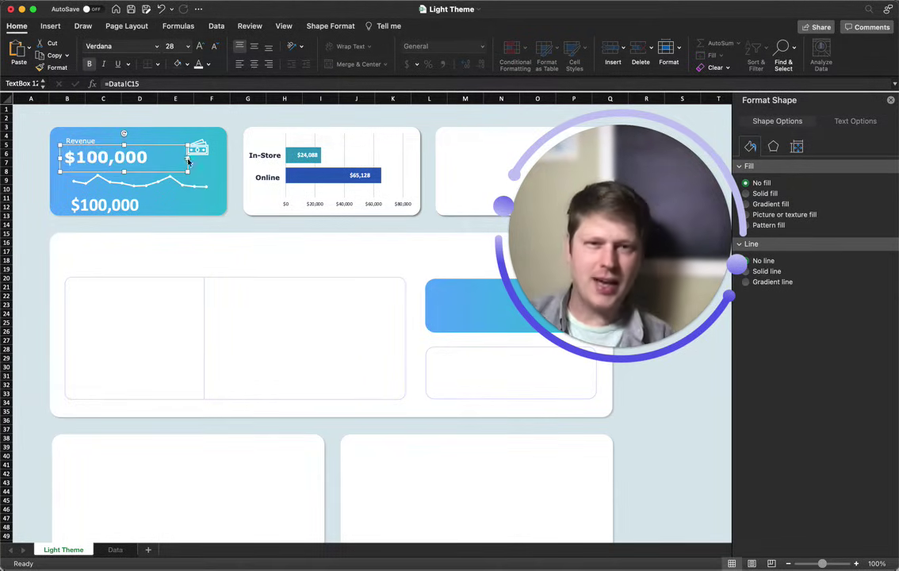
click(138, 193)
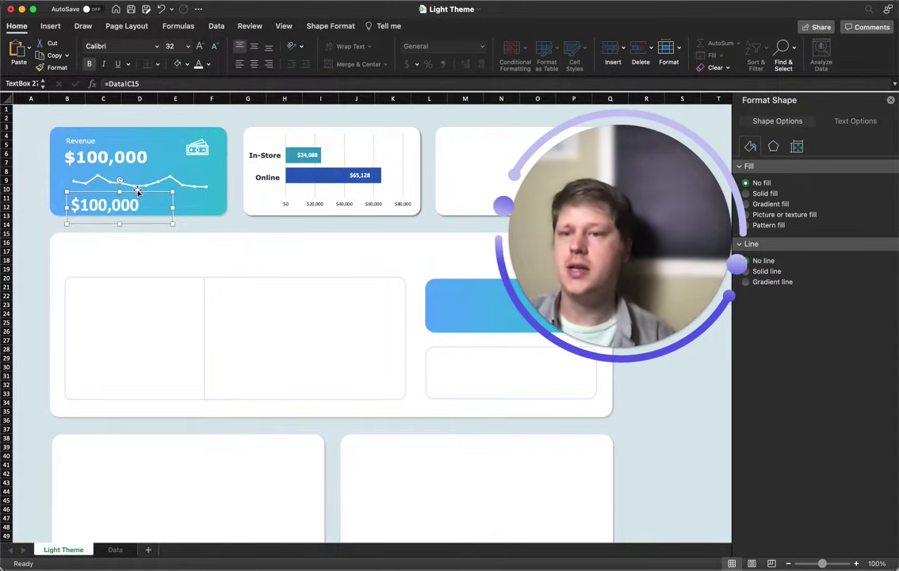
Step: Nudge the lower box under the sparkline, relink it to =Data!D15, and check D15's $178,432
mouse_move(138, 192)
mouse_down()
mouse_move(160, 187)
mouse_move(146, 189)
mouse_up()
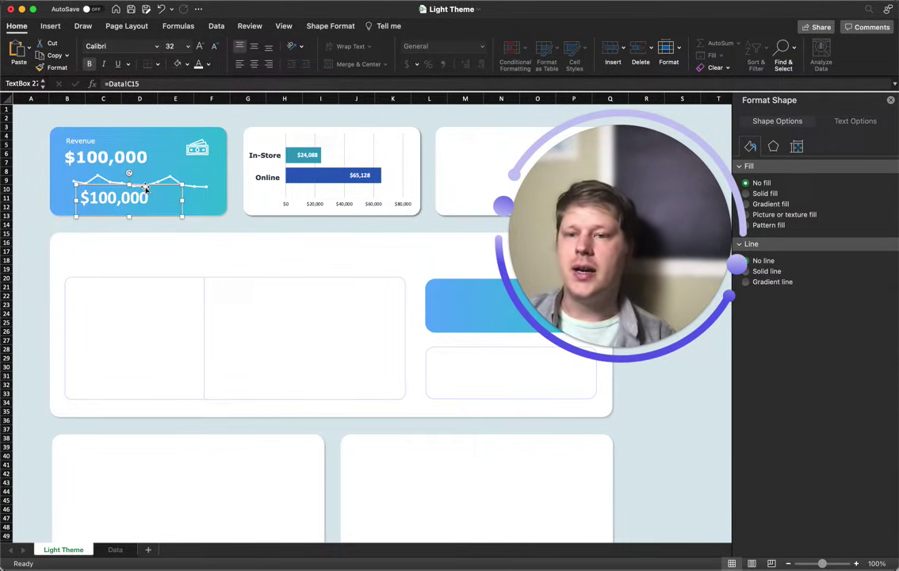
click(143, 84)
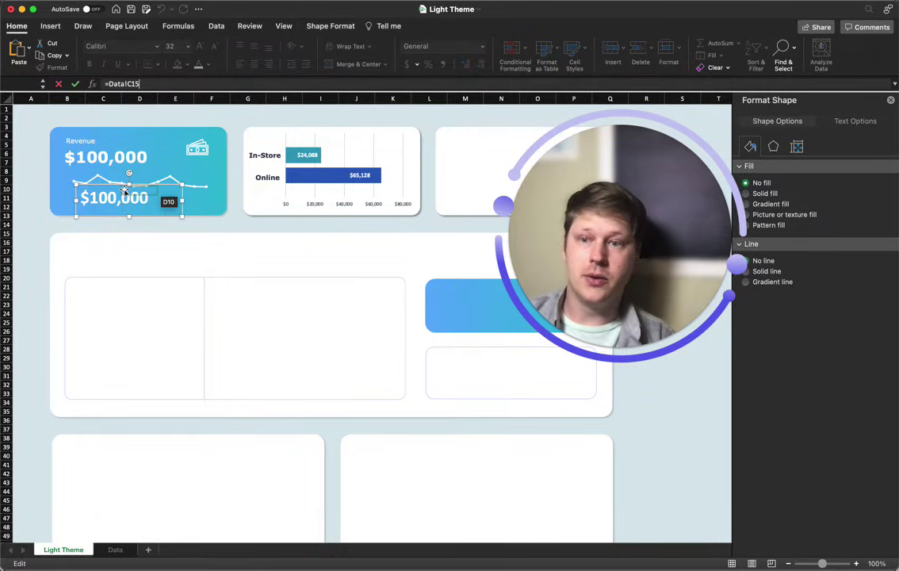
click(146, 84)
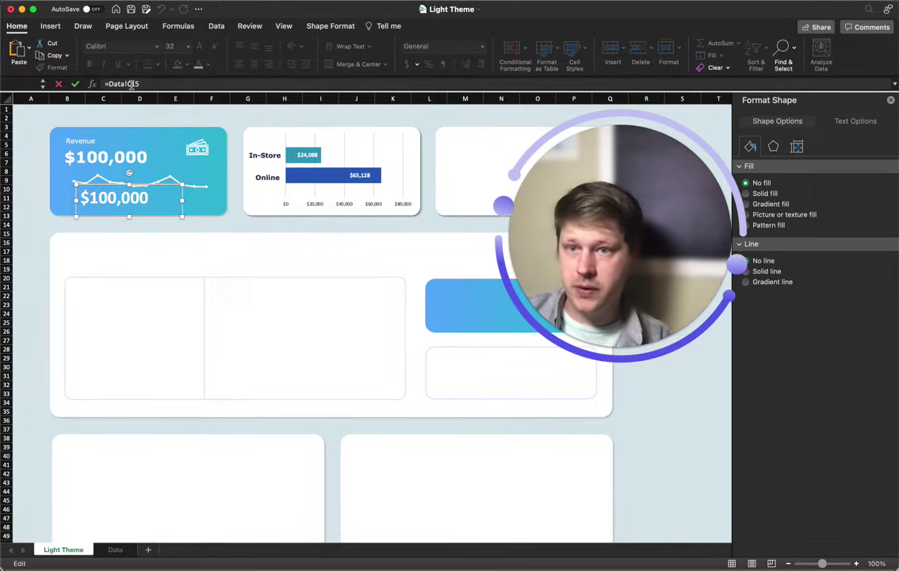
text(D)
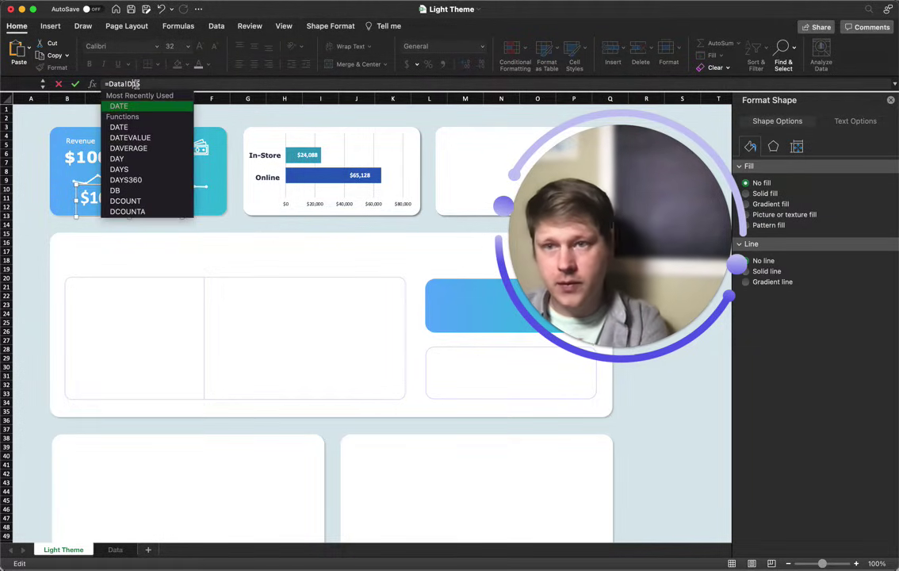
key(Return)
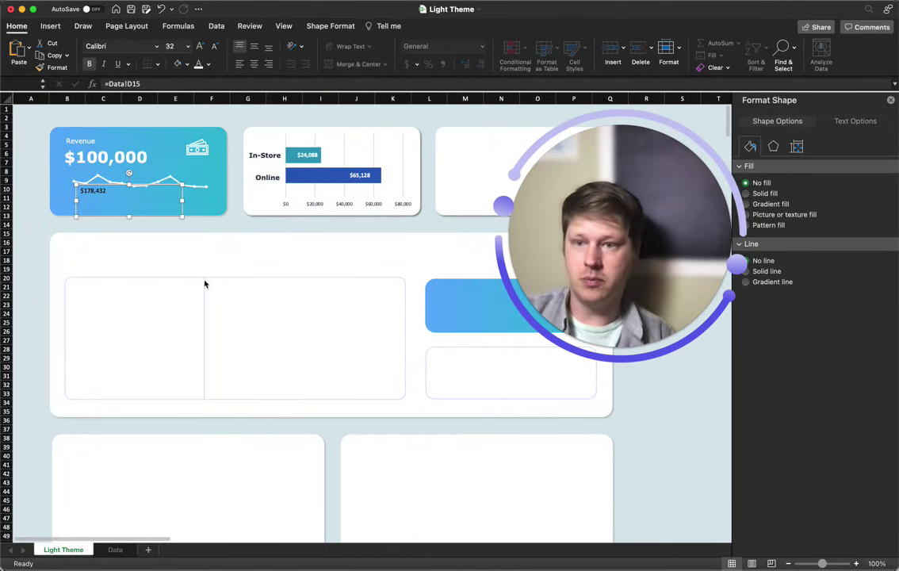
key(ctrl+Page_Down)
click(133, 234)
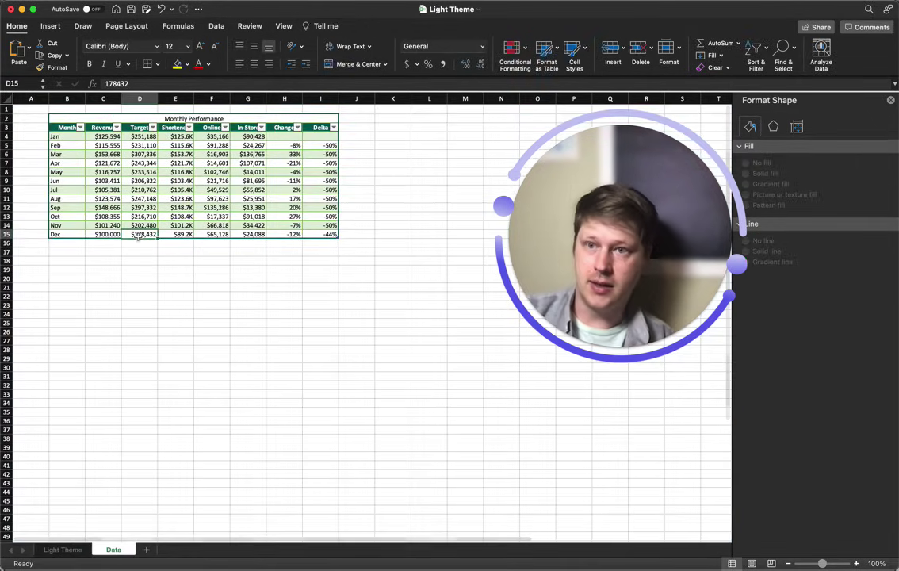
Step: Enlarge the $178,432 value on the Revenue card to 32 pt, then switch to the Data sheet
click(63, 550)
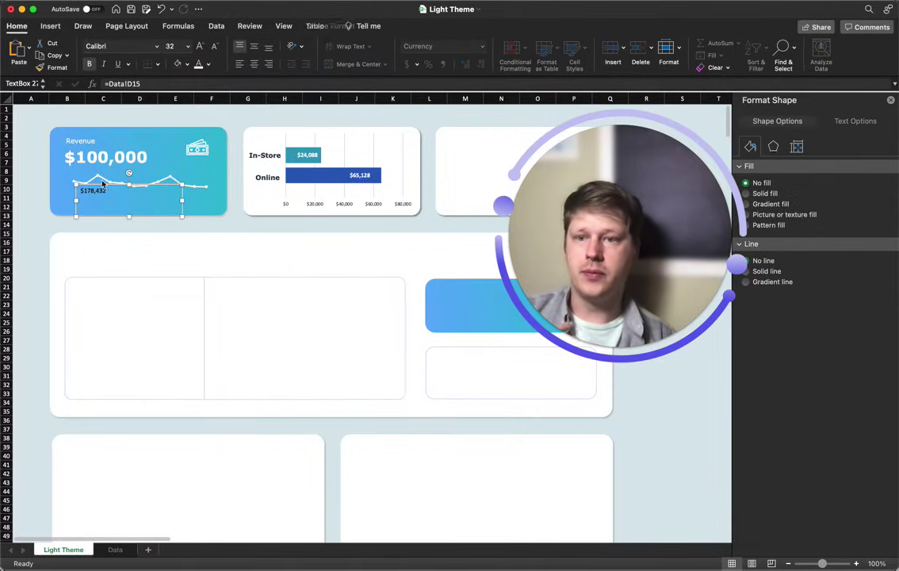
click(200, 46)
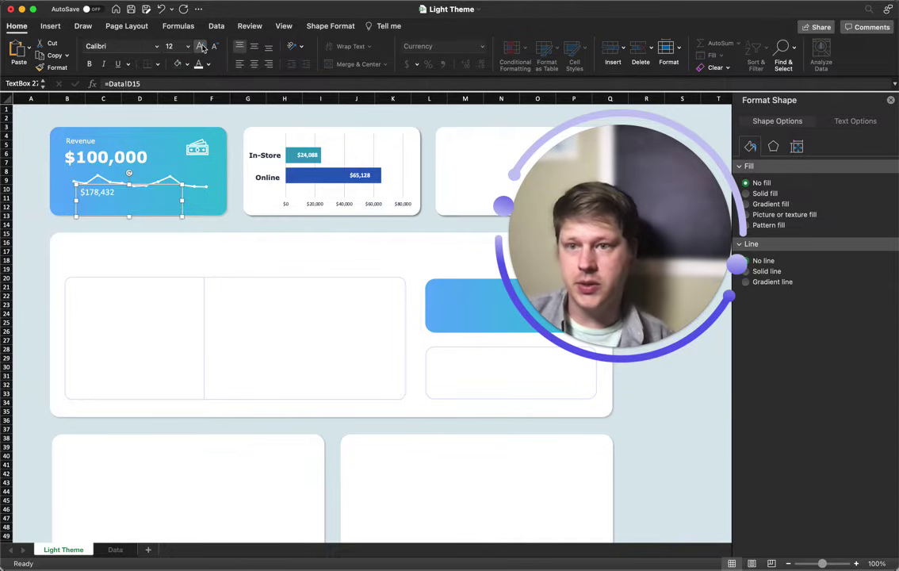
click(201, 46)
click(201, 46)
click(201, 46)
click(200, 46)
click(200, 46)
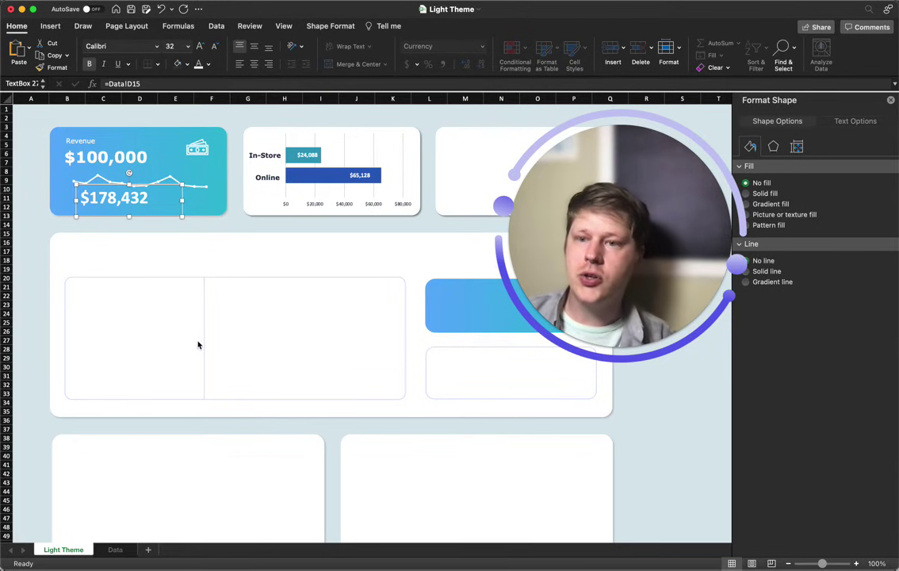
key(ctrl+Page_Down)
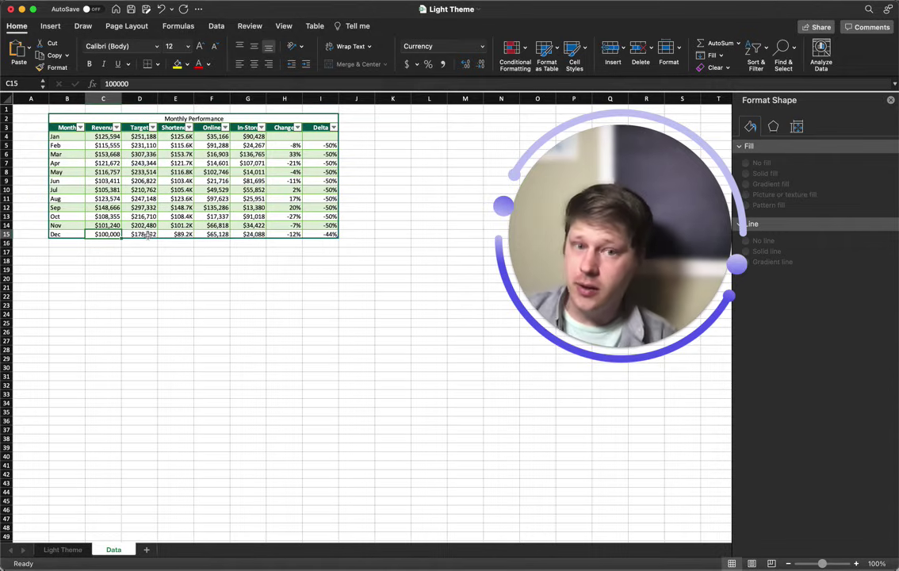
Step: Set December cells C15:G15 on the Data sheet to 28 pt font
shift+click(235, 233)
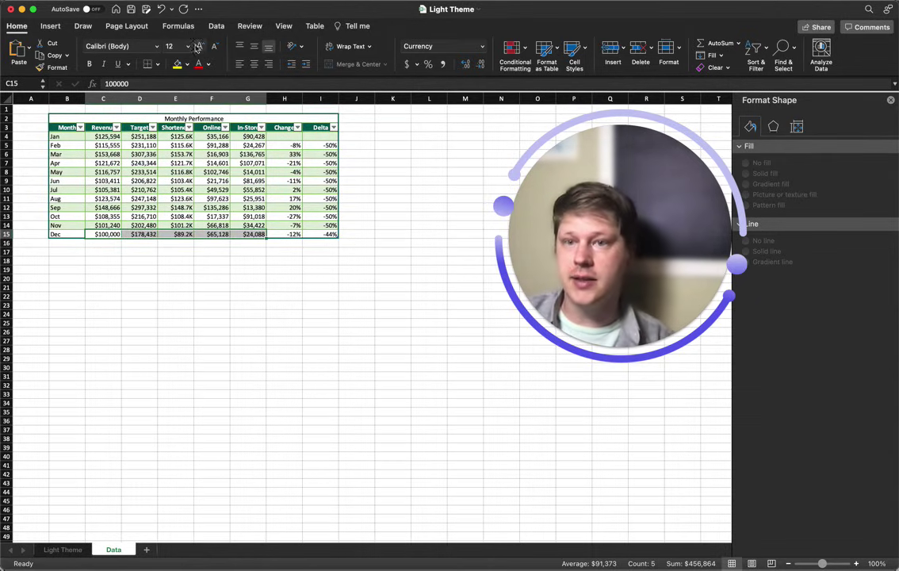
click(209, 67)
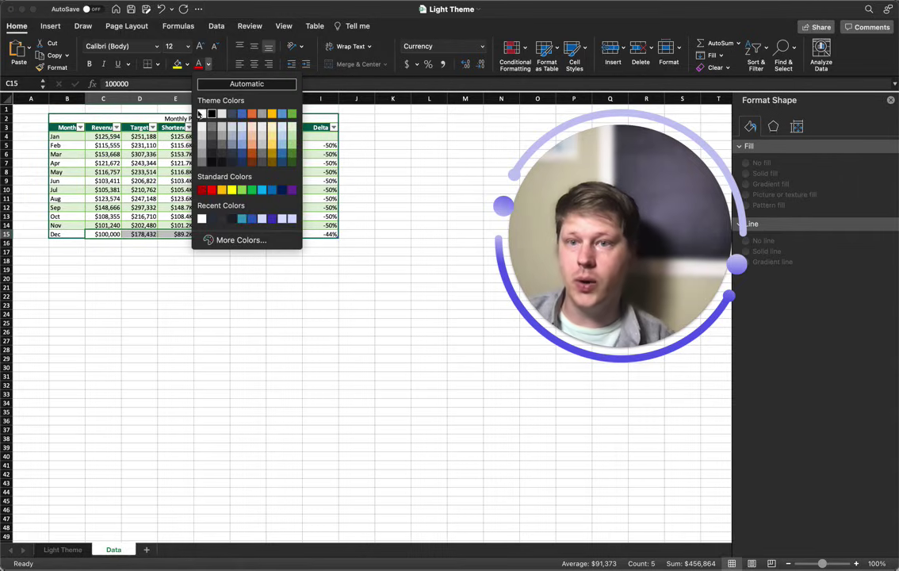
key(Escape)
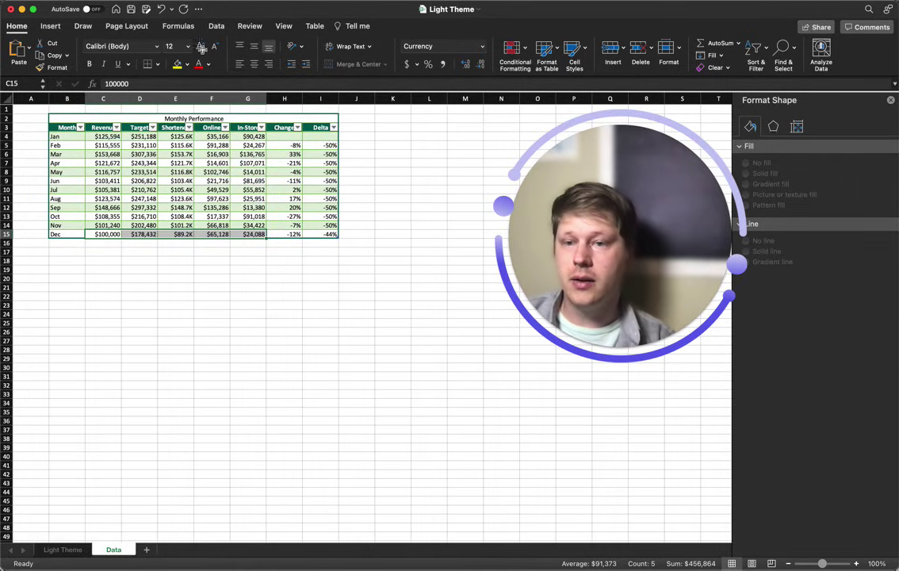
click(202, 48)
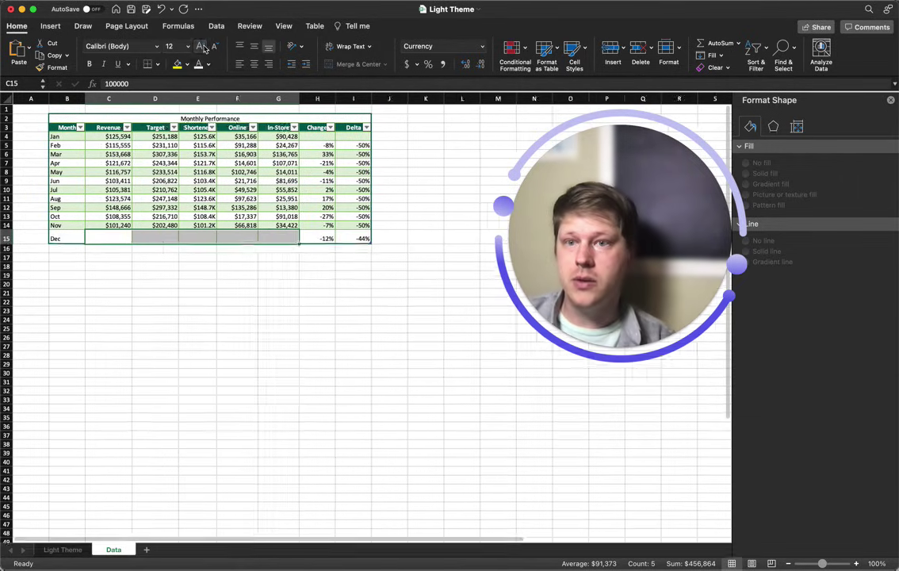
click(202, 48)
click(202, 47)
click(202, 47)
click(202, 47)
click(203, 48)
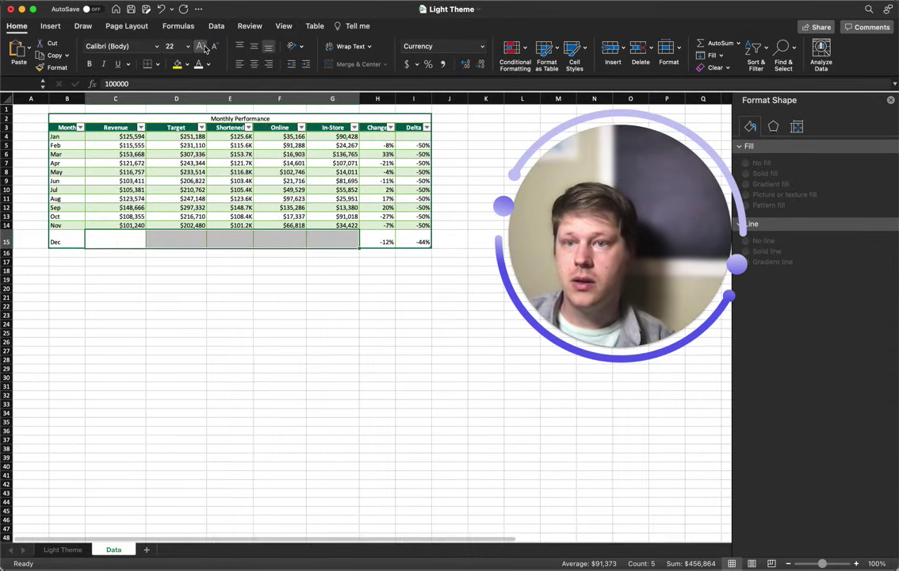
click(202, 48)
click(202, 48)
click(202, 48)
click(202, 47)
click(202, 48)
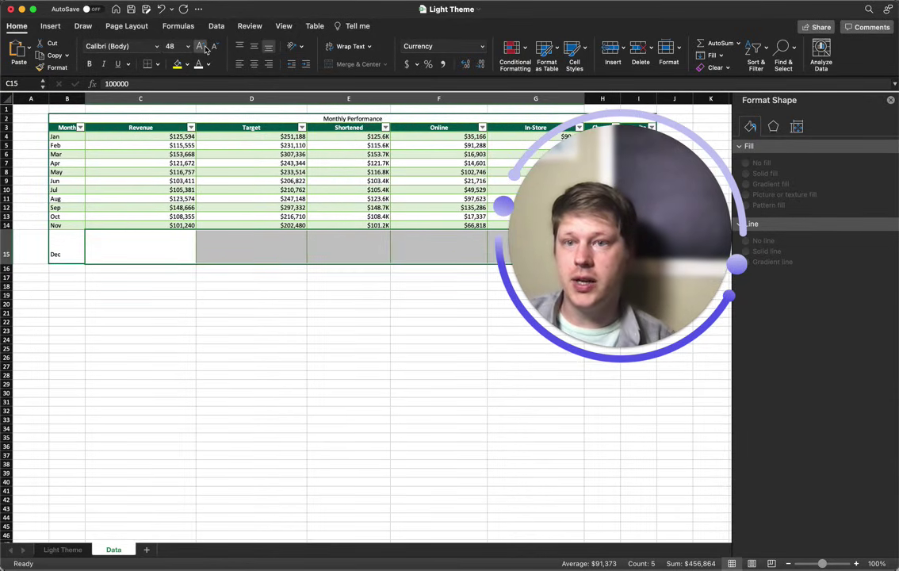
click(215, 47)
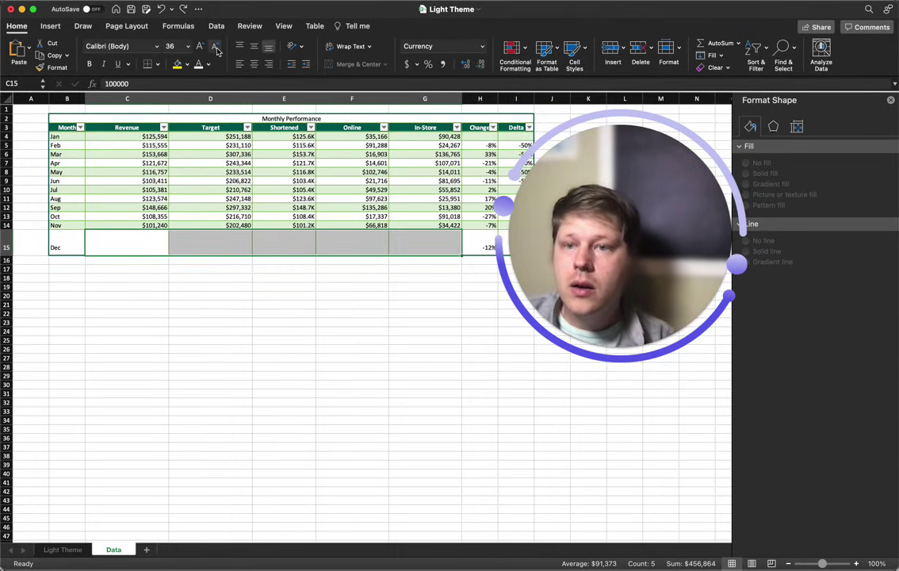
Step: On the dashboard, change the lower box's link from Data!D15 to =Data!C15
click(64, 550)
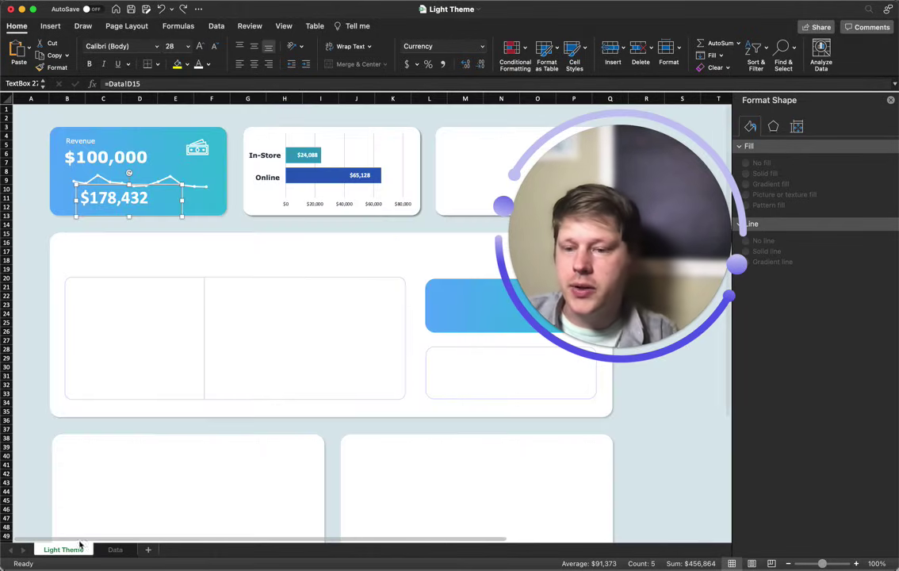
click(119, 82)
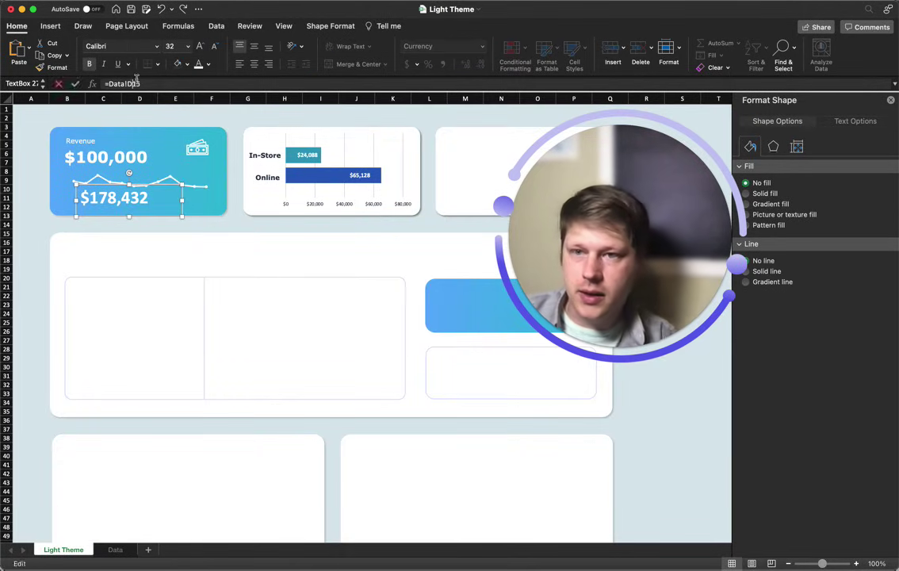
key(BackSpace)
text(C)
key(Return)
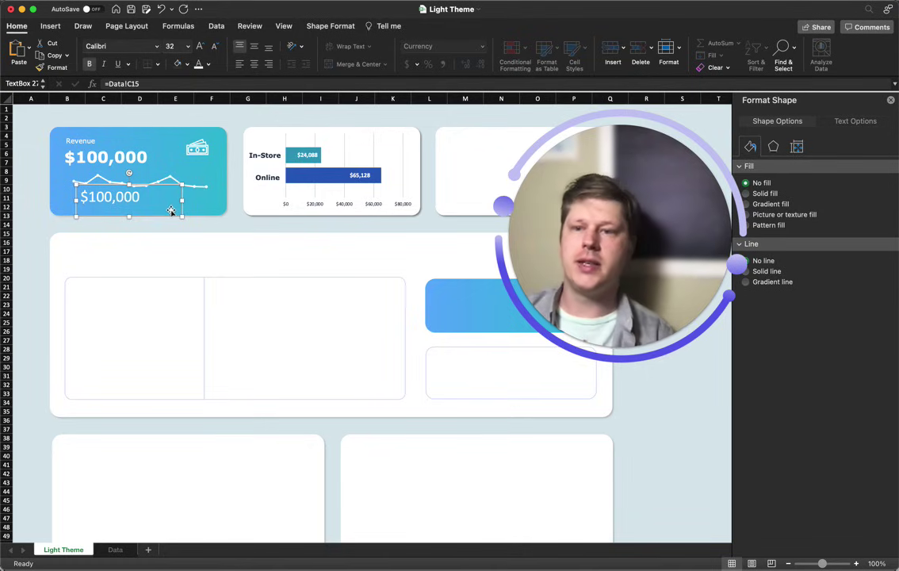
Step: Delete the linked $100,000 text box beneath the sparkline
key(Delete)
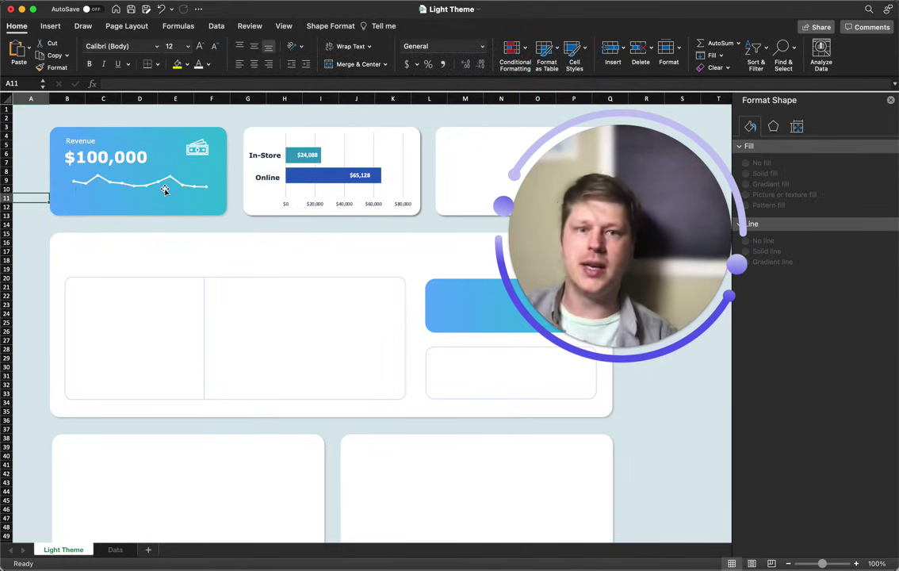